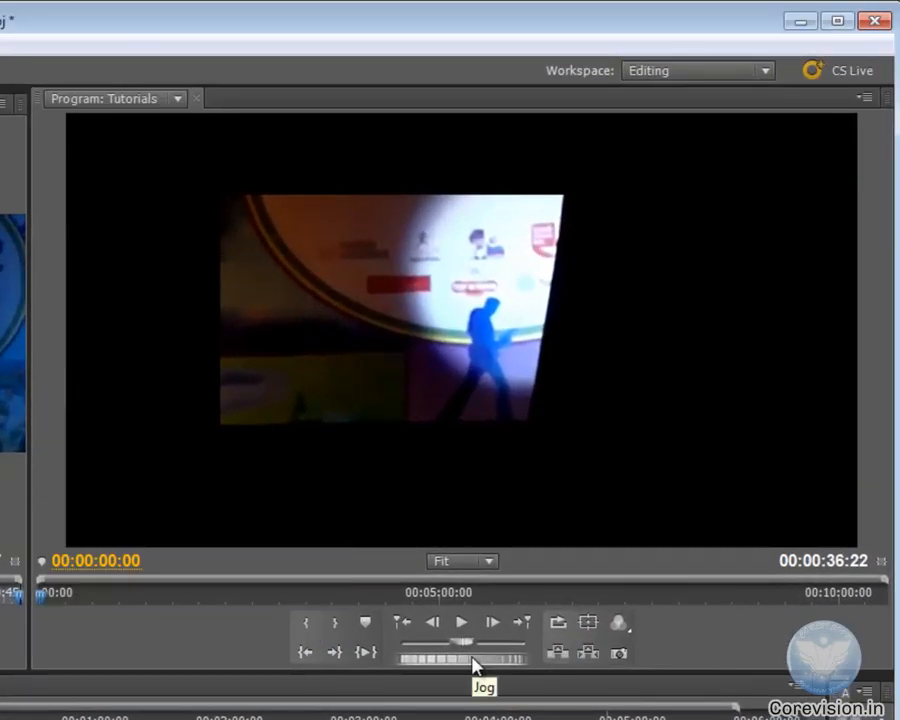
# Play the Tutorials sequence in the program monitor, stop near 00:00:03:21, and step one frame forward and back.
pyautogui.moveTo(472, 659)
pyautogui.mouseDown()
pyautogui.moveTo(356, 652)
pyautogui.moveTo(530, 659)
pyautogui.moveTo(488, 663)
pyautogui.moveTo(462, 651)
pyautogui.mouseUp()
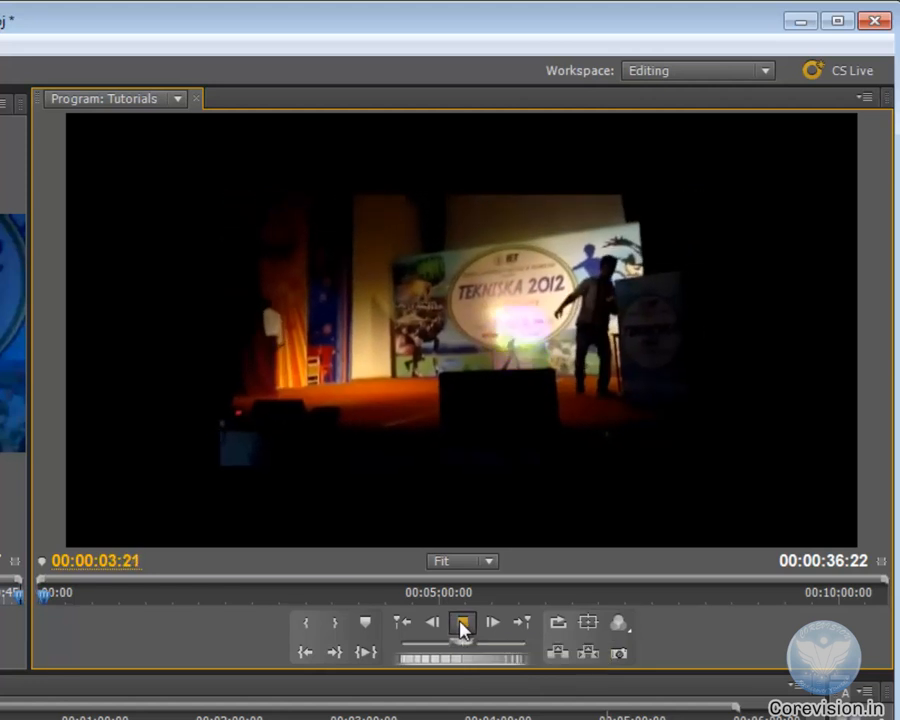
pyautogui.click(462, 625)
pyautogui.click(496, 628)
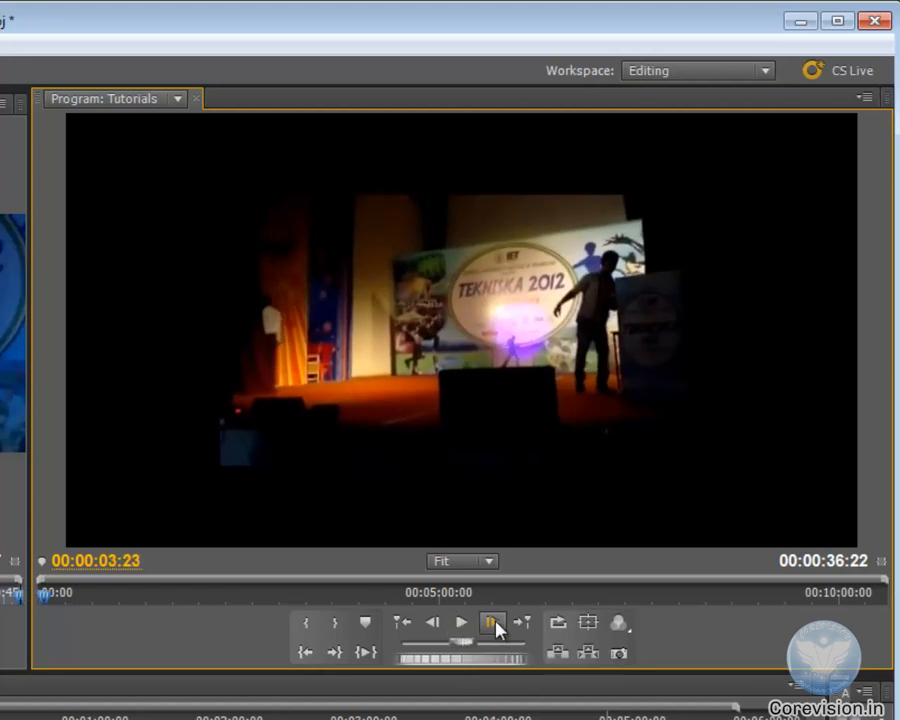
pyautogui.click(432, 625)
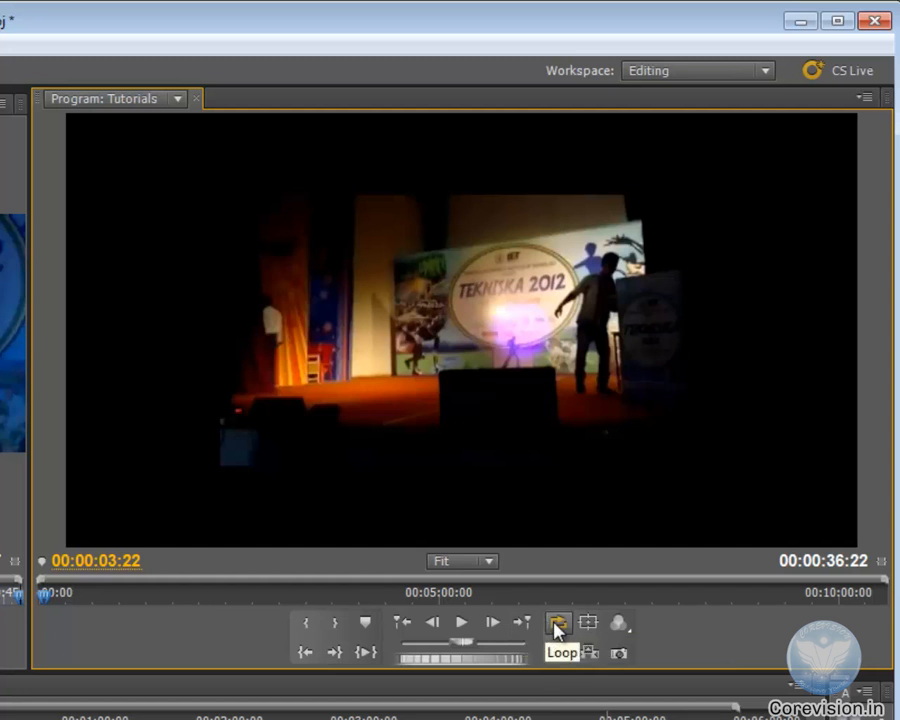
pyautogui.click(557, 627)
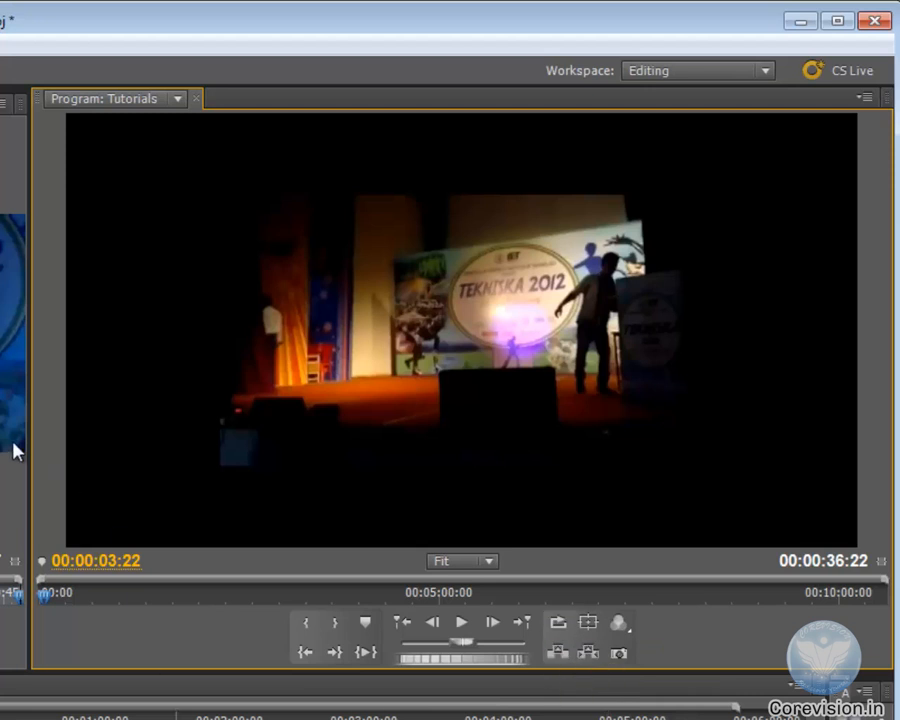
pyautogui.moveTo(30, 456); pyautogui.dragTo(364, 482)
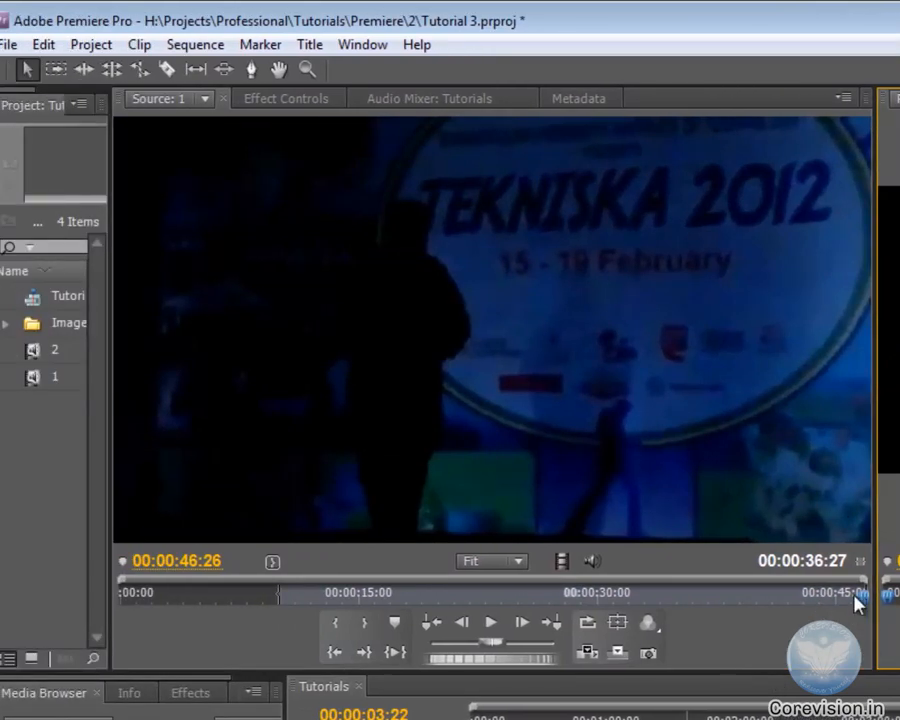
# Mark the source clip's out point at 00:00:11:19 and its in point at 00:00:09:28.
pyautogui.moveTo(866, 601); pyautogui.dragTo(305, 605)
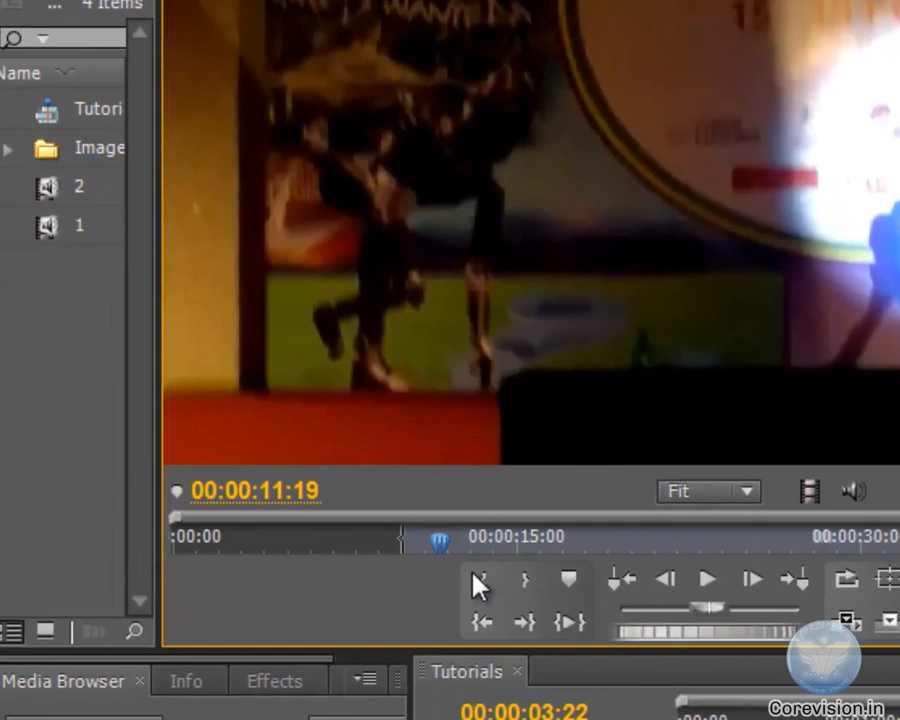
pyautogui.click(526, 581)
pyautogui.moveTo(444, 552)
pyautogui.mouseDown()
pyautogui.moveTo(410, 555)
pyautogui.moveTo(400, 544)
pyautogui.mouseUp()
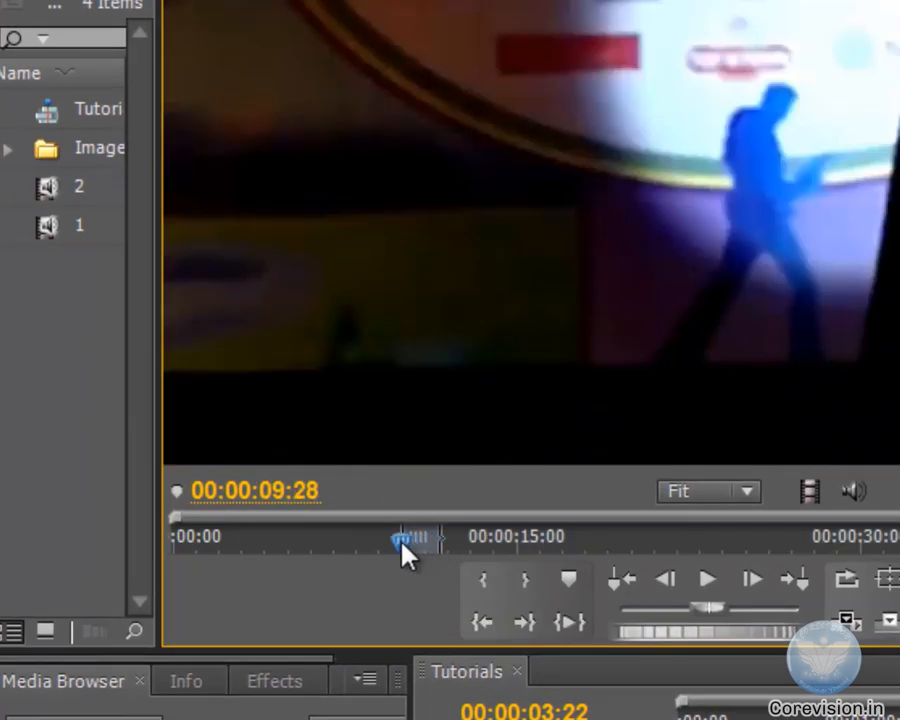
pyautogui.click(484, 588)
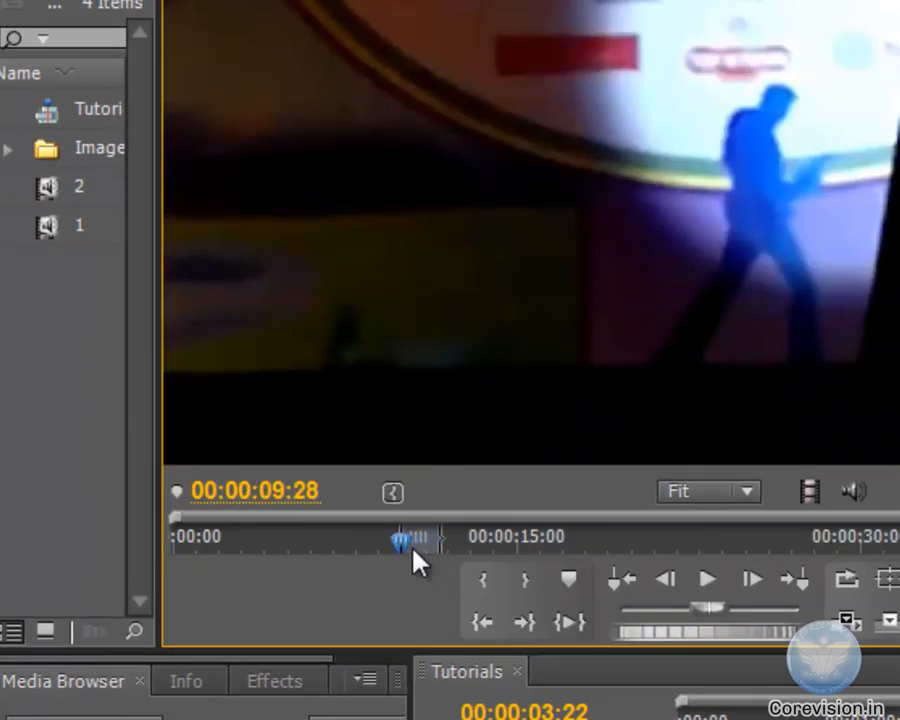
# Play the source clip from 00:00:10:02 to beyond the out point and stop playback.
pyautogui.moveTo(404, 548); pyautogui.dragTo(407, 547)
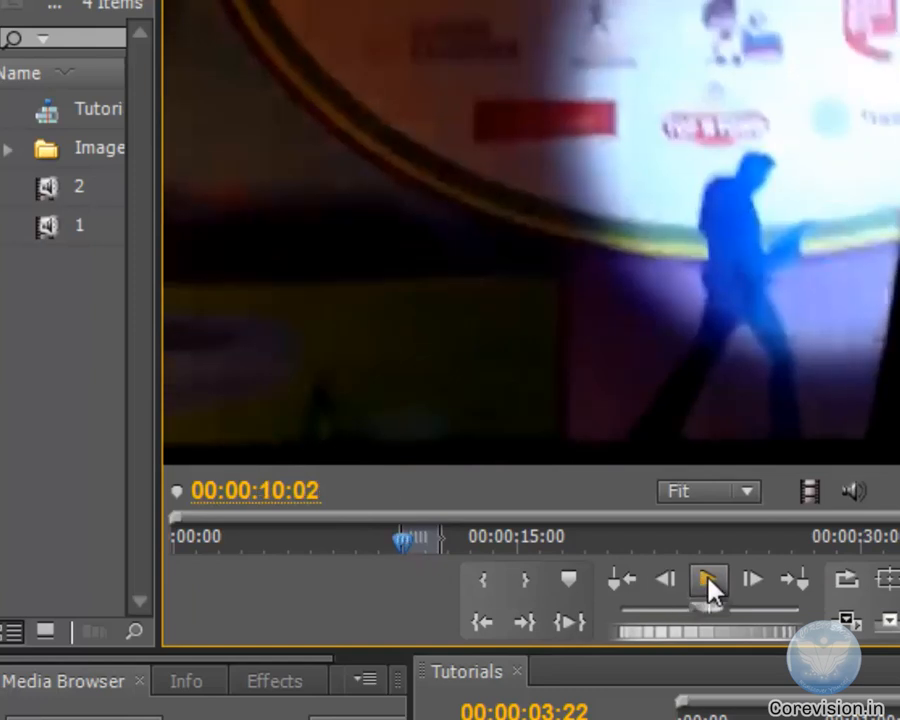
pyautogui.click(708, 582)
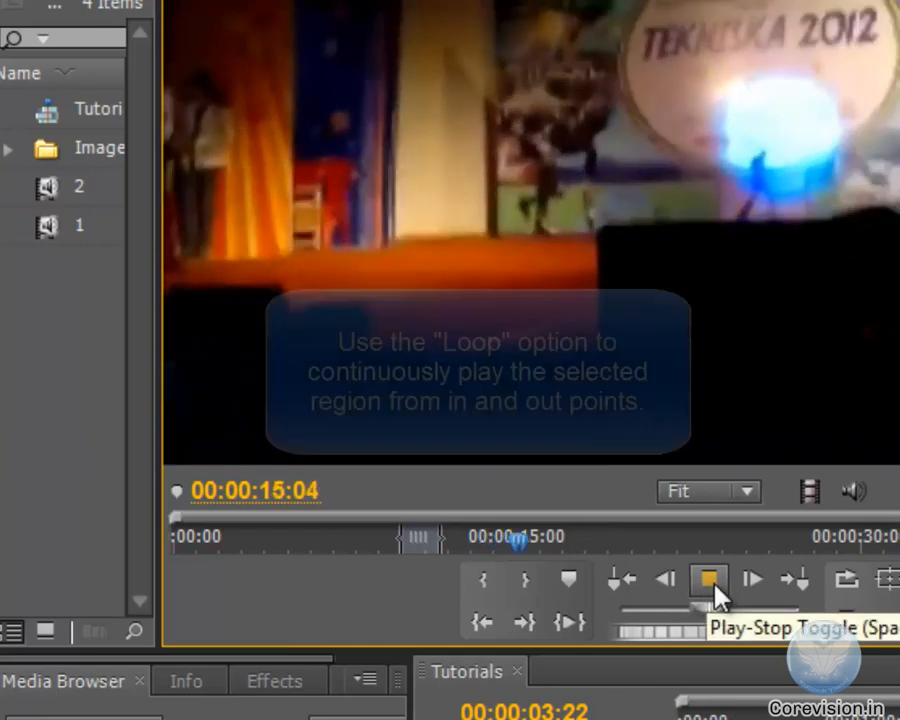
pyautogui.click(711, 586)
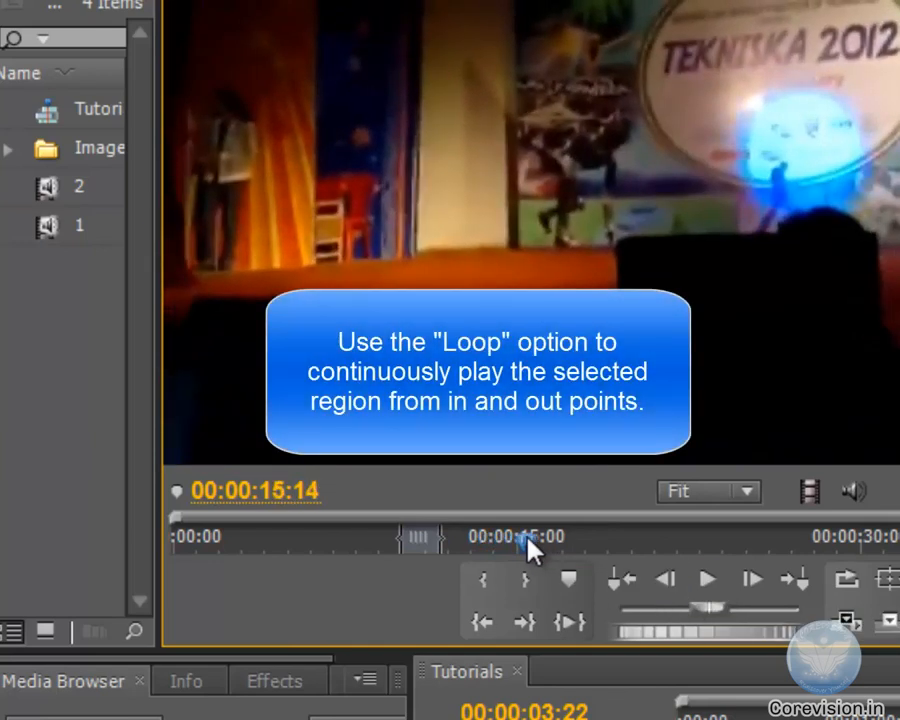
# Turn on Loop for the source clip and play the range between its in and out points repeatedly.
pyautogui.click(848, 578)
pyautogui.moveTo(522, 541); pyautogui.dragTo(403, 545)
pyautogui.click(709, 586)
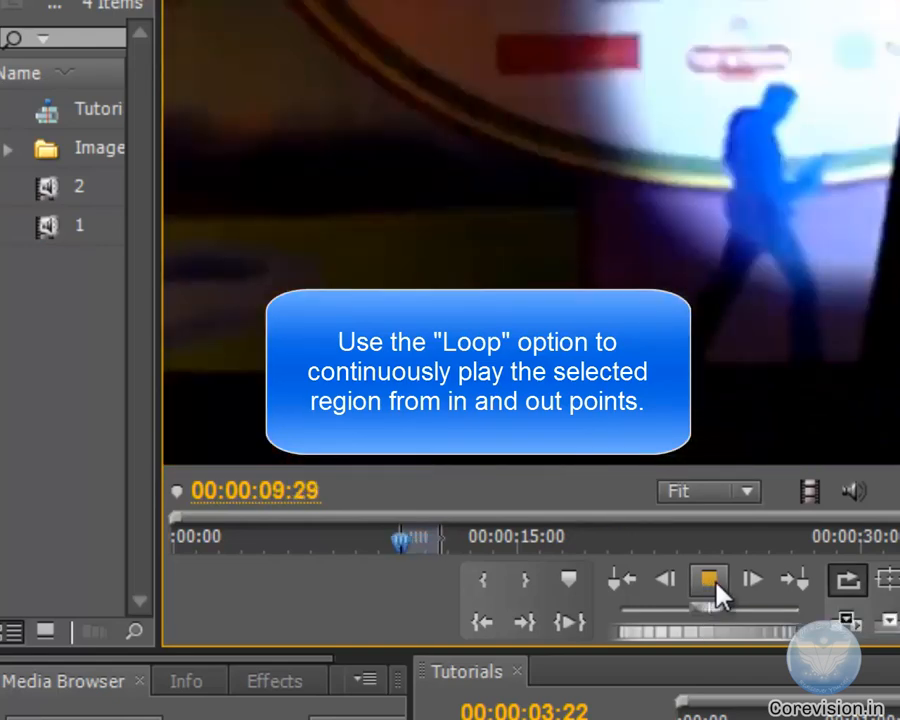
pyautogui.click(711, 588)
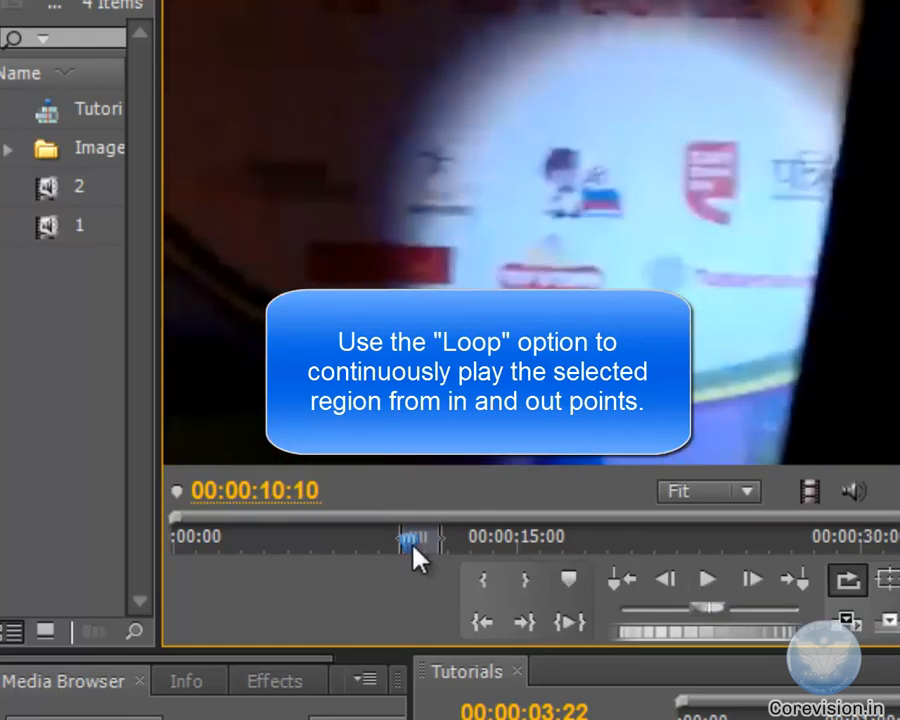
pyautogui.moveTo(409, 546); pyautogui.dragTo(412, 572)
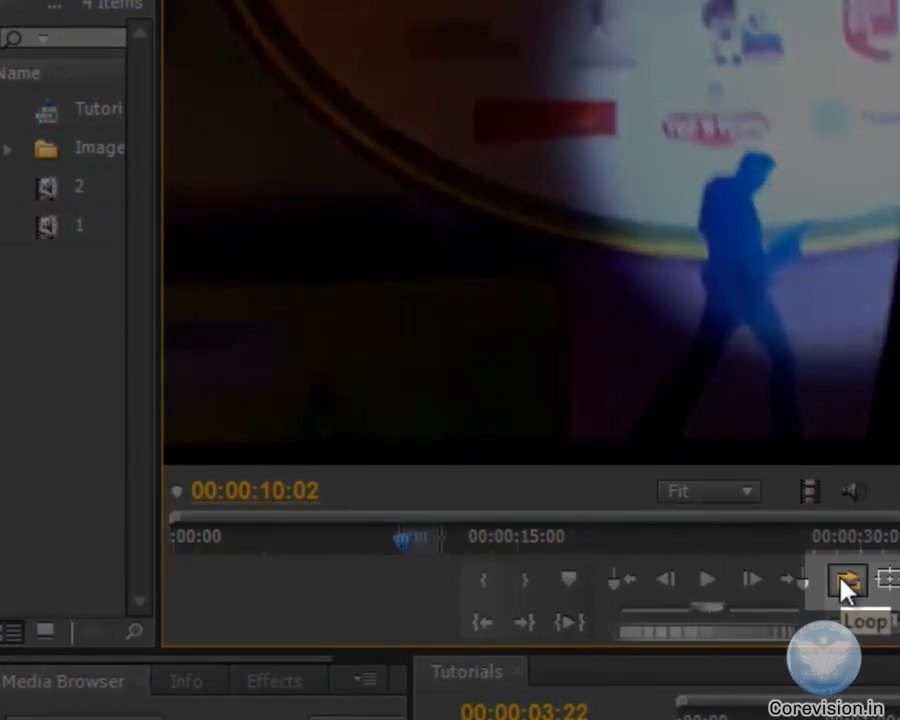
pyautogui.click(845, 582)
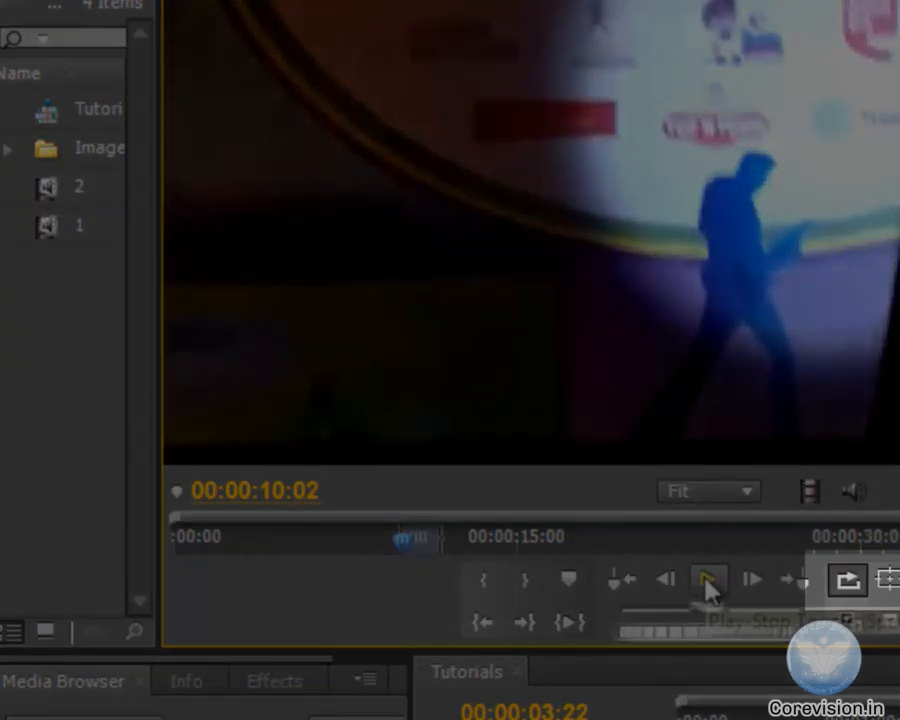
pyautogui.click(706, 583)
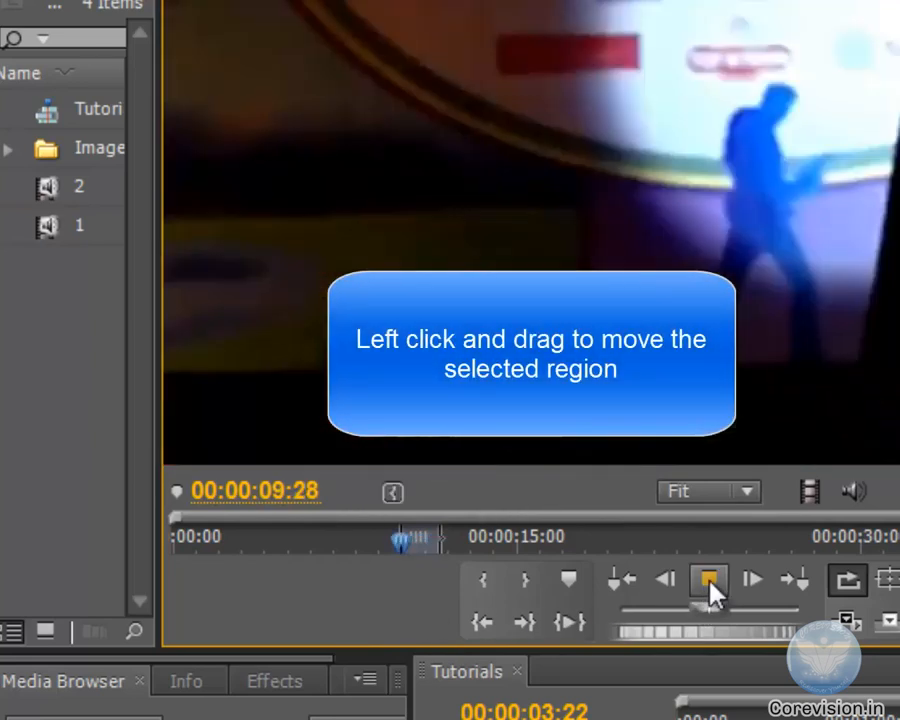
pyautogui.click(710, 589)
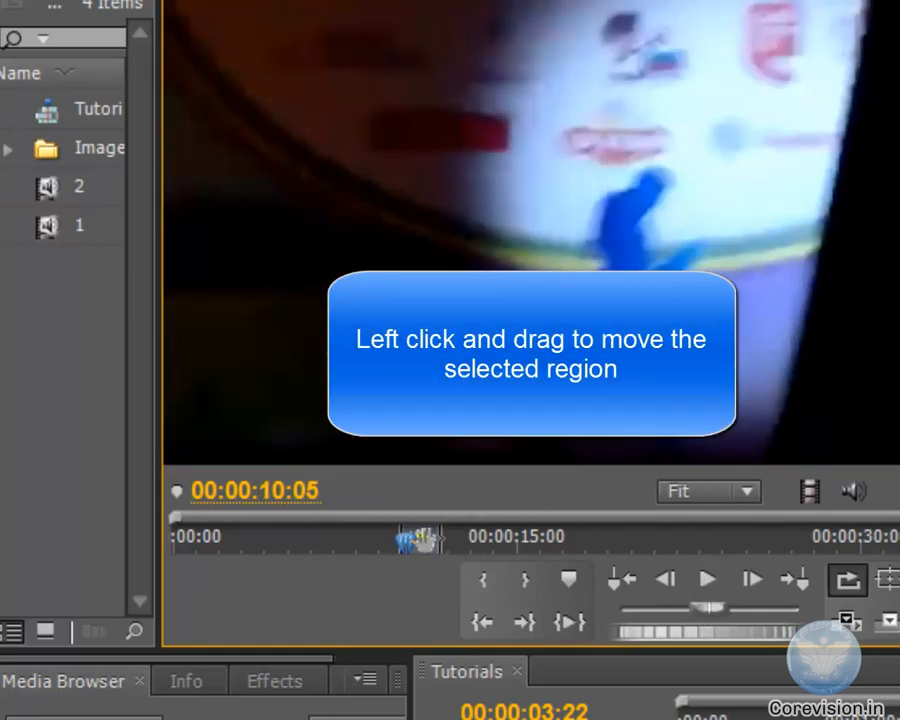
# Shift the source clip's marked range to about 22 seconds and on to about 29 seconds, previewing the loop at each position.
pyautogui.moveTo(425, 540); pyautogui.dragTo(680, 538)
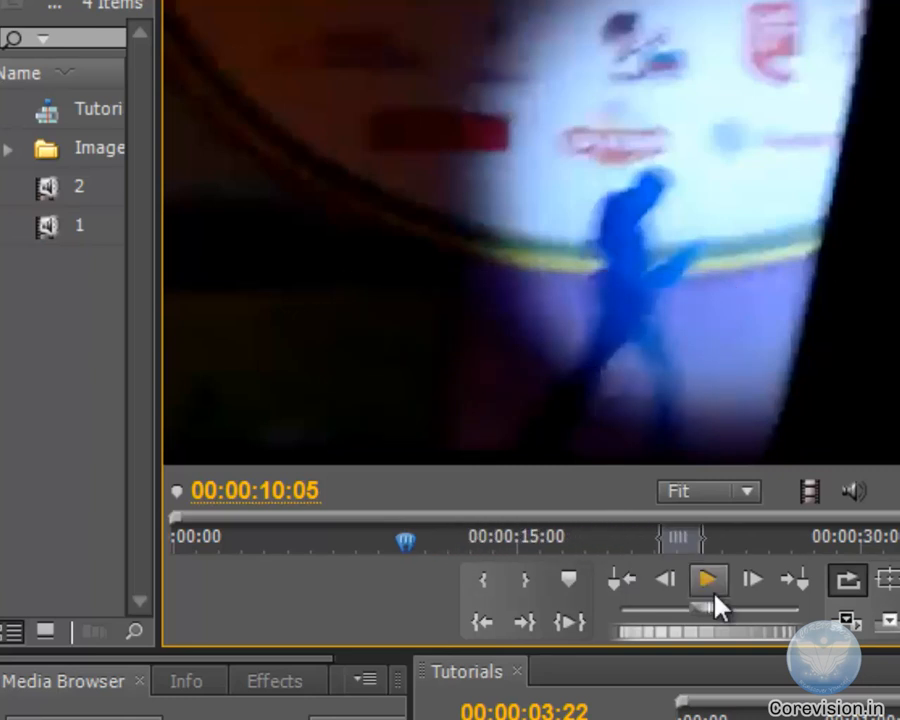
pyautogui.click(706, 582)
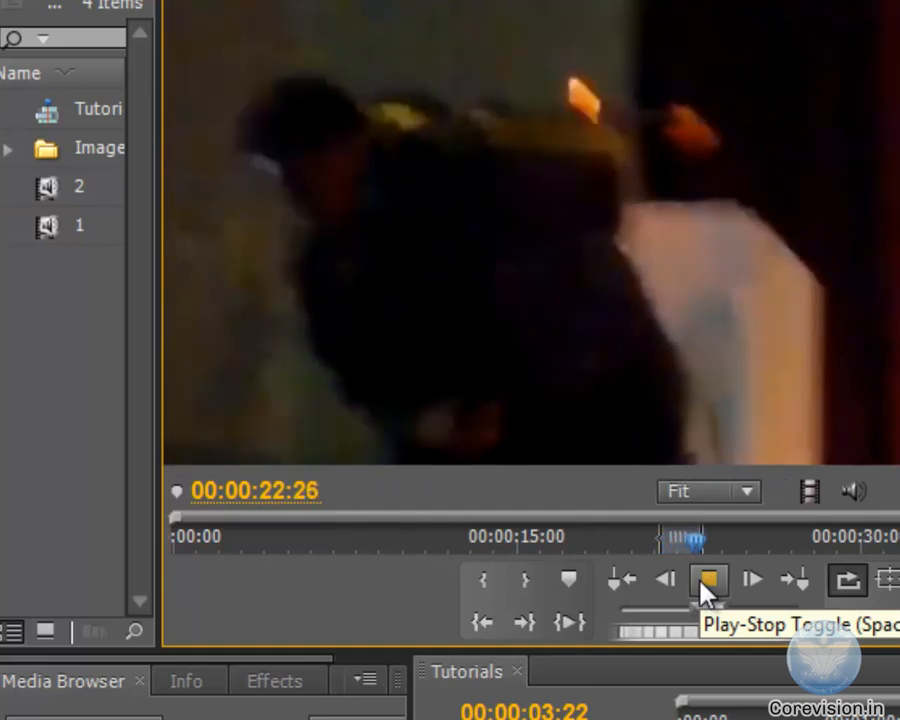
pyautogui.click(706, 582)
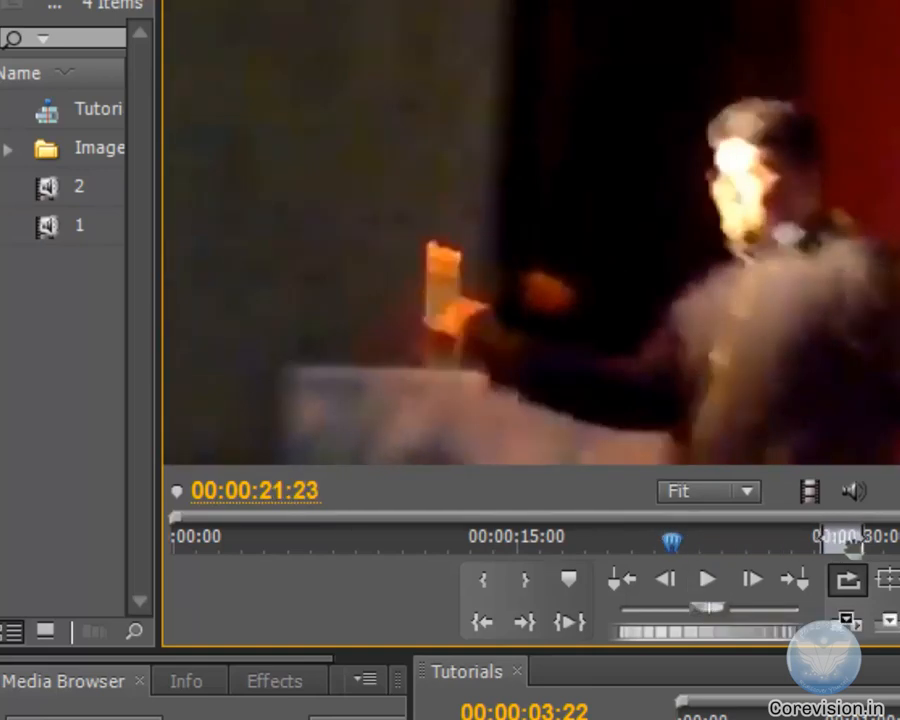
pyautogui.click(708, 588)
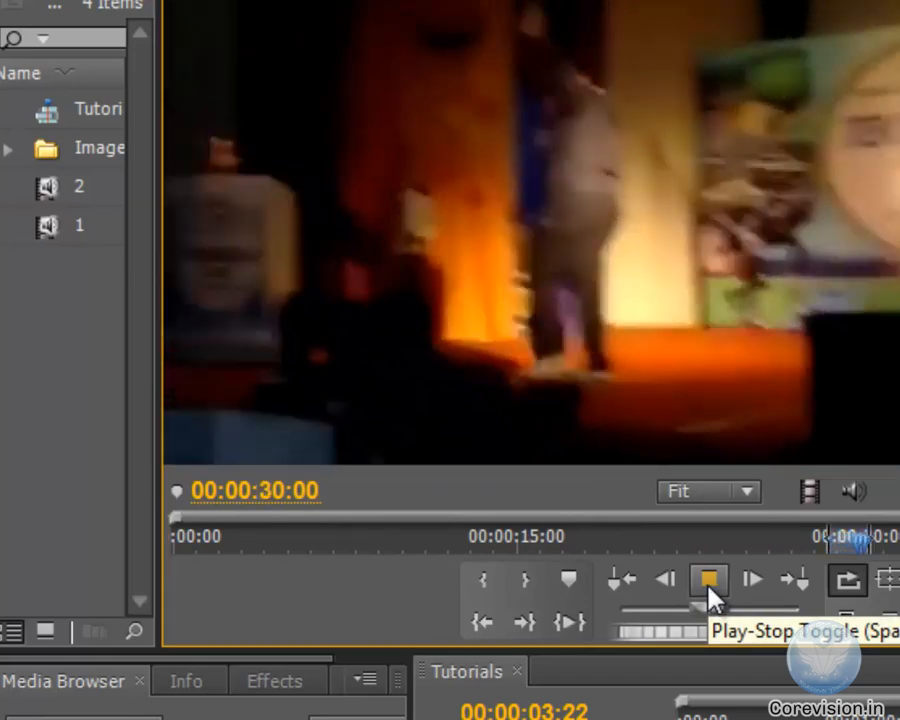
pyautogui.click(710, 594)
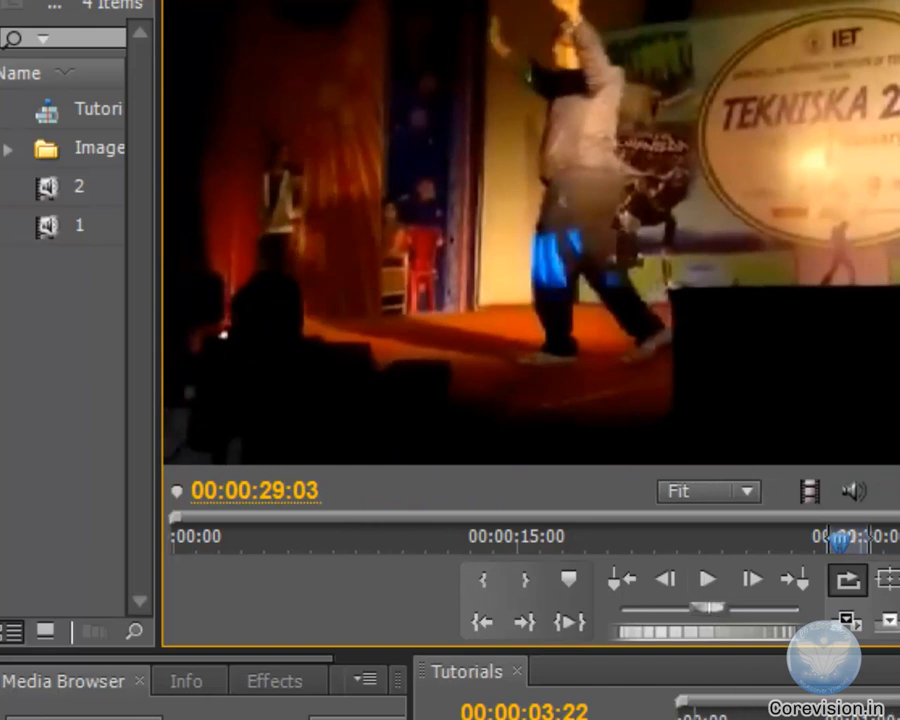
# Widen the source clip's marked range at both ends to a duration of 00:00:28:13.
pyautogui.moveTo(688, 716); pyautogui.dragTo(676, 716)
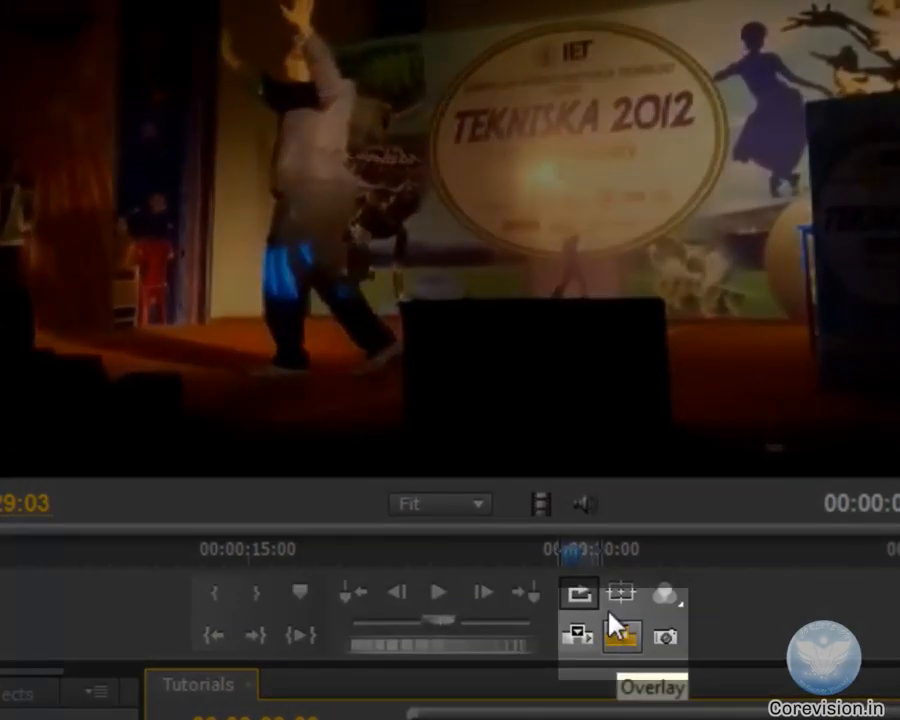
pyautogui.moveTo(560, 550); pyautogui.dragTo(204, 548)
pyautogui.moveTo(604, 548); pyautogui.dragTo(856, 557)
pyautogui.moveTo(576, 558); pyautogui.dragTo(518, 590)
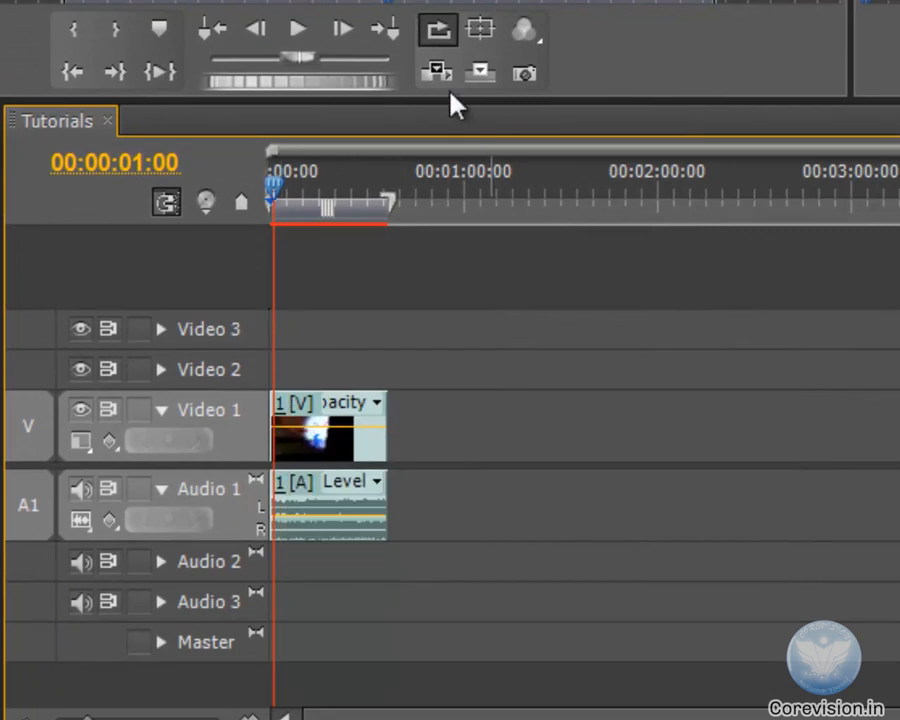
# Try inserting the marked source range into the Tutorials sequence at 00:00:01:00 and undo the insertion.
pyautogui.click(436, 74)
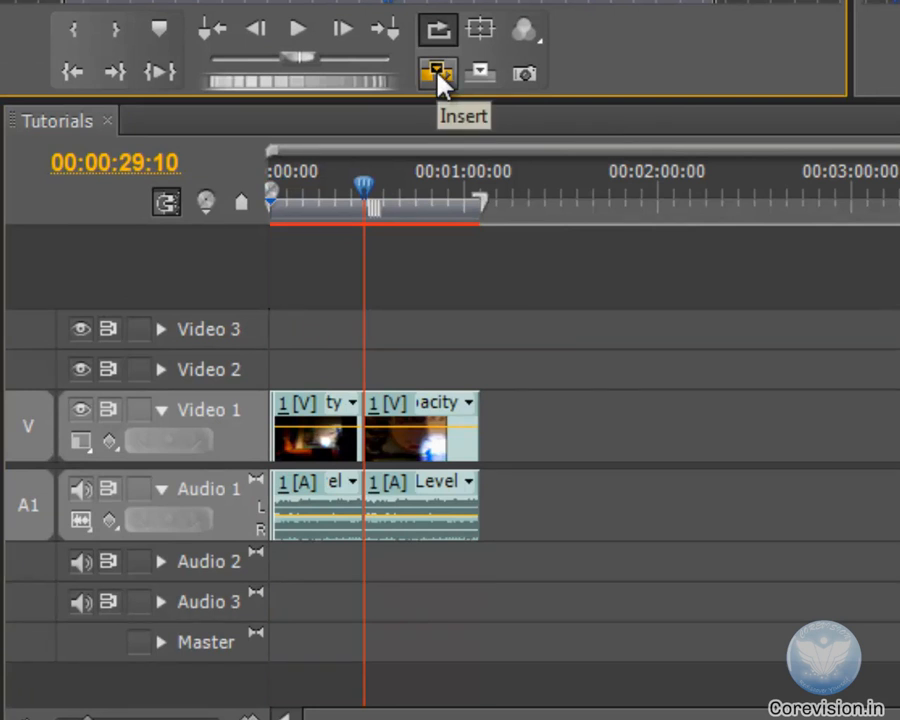
pyautogui.hotkey('ctrl', 'z')
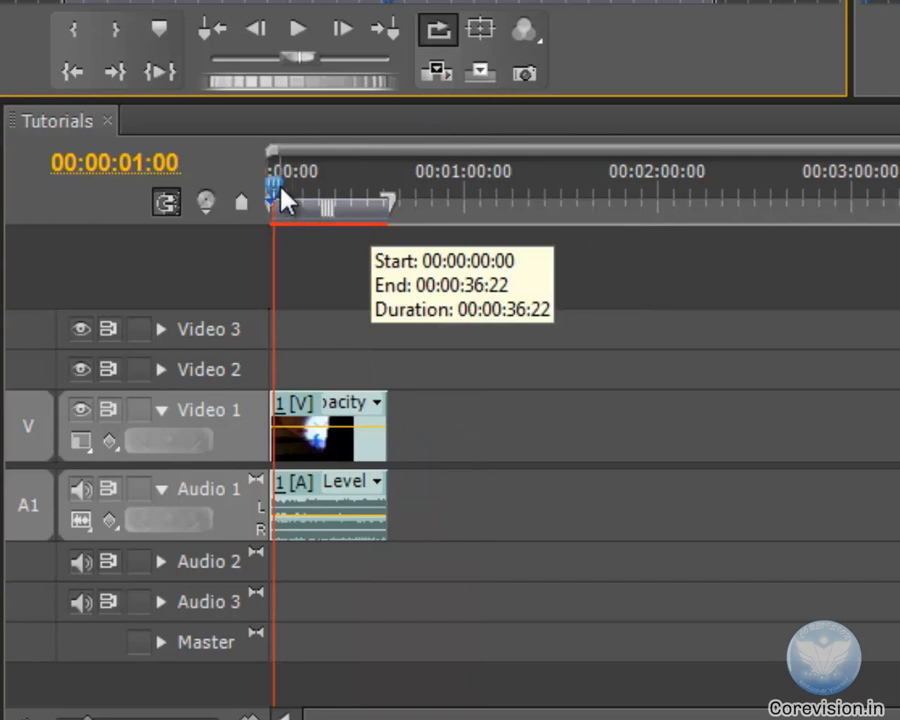
# Insert the marked source range into the sequence at 00:00:14:13, inspect the split clip on an enlarged timeline, and undo the insertion.
pyautogui.moveTo(276, 187); pyautogui.dragTo(318, 188)
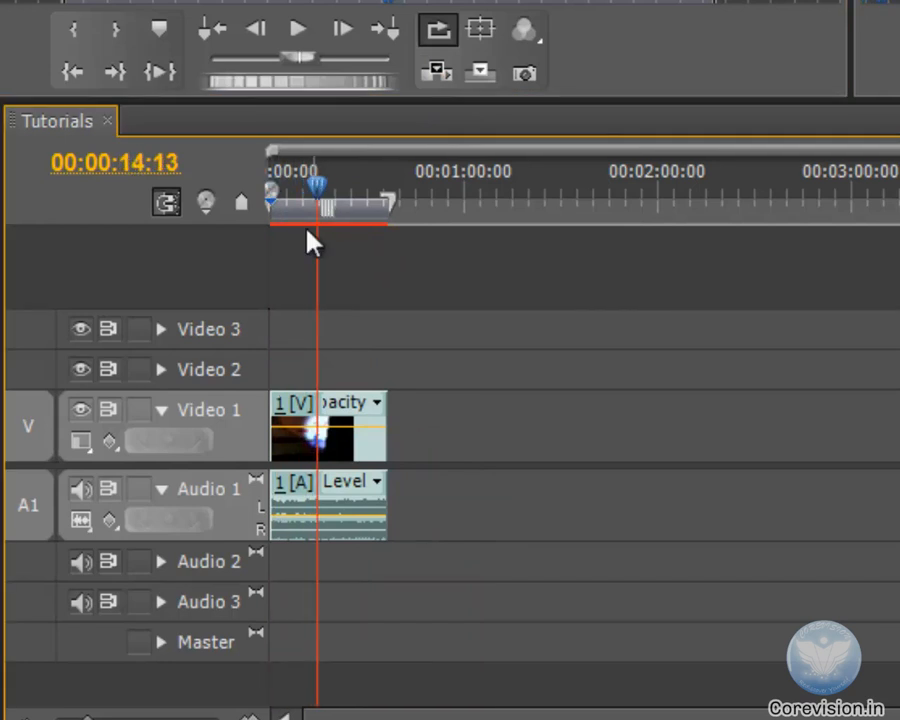
pyautogui.click(249, 716)
pyautogui.click(238, 716)
pyautogui.click(238, 716)
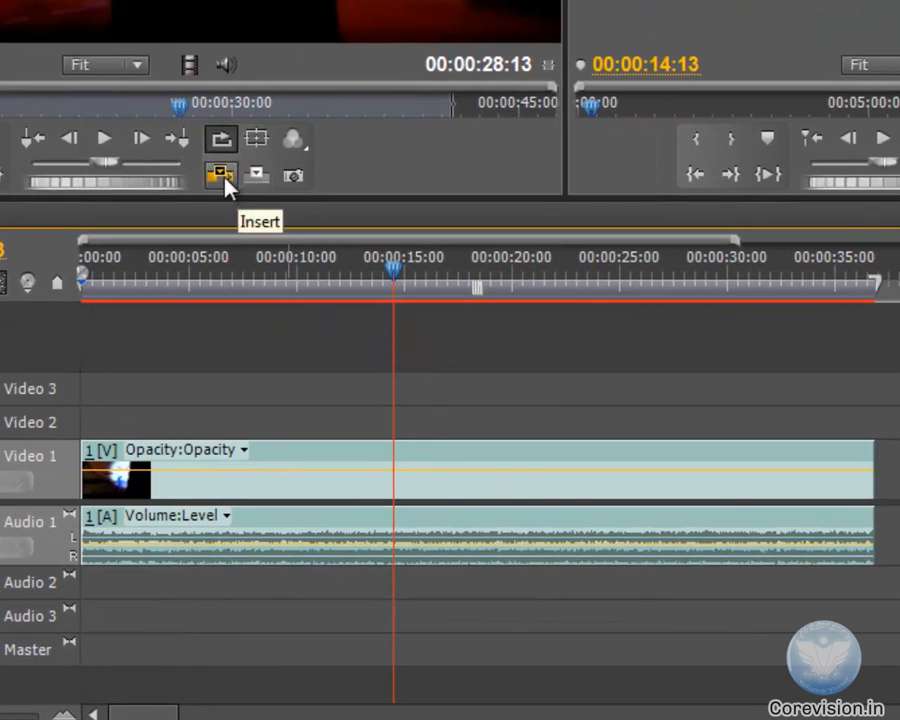
pyautogui.click(224, 182)
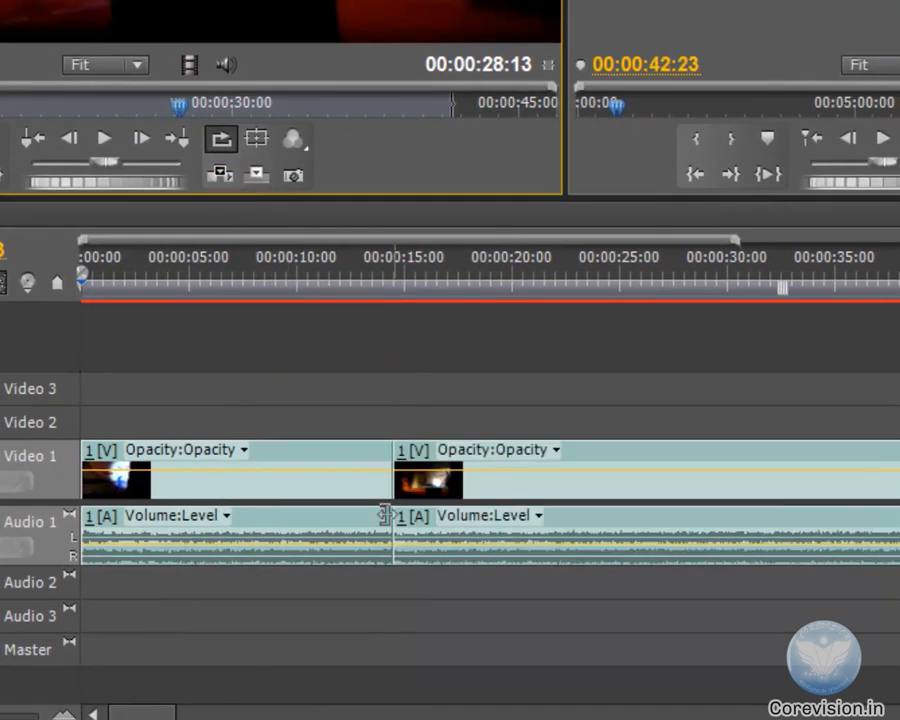
pyautogui.moveTo(406, 281); pyautogui.dragTo(416, 322)
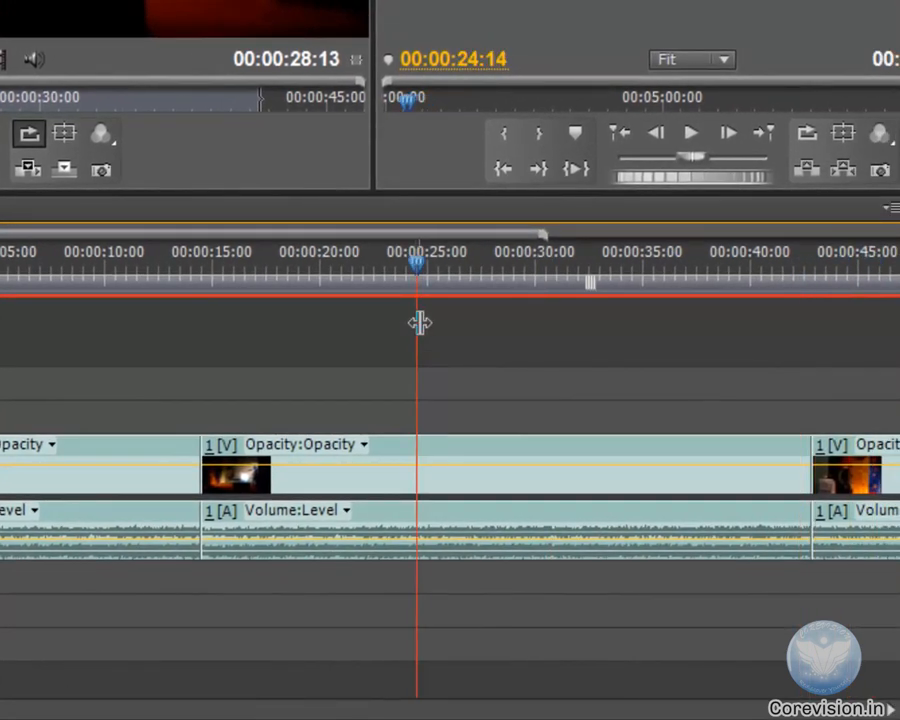
pyautogui.hotkey('ctrl', 'z')
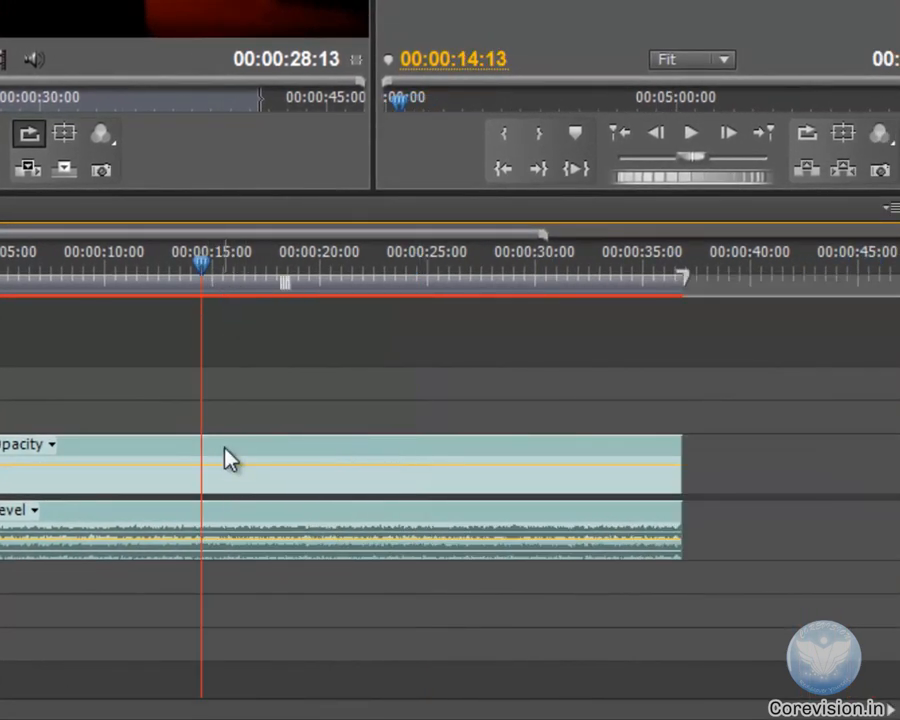
# Overlay the marked source range onto the sequence at 00:00:05:00 and return the playhead to 00:00:00:00.
pyautogui.moveTo(208, 262); pyautogui.dragTo(2, 296)
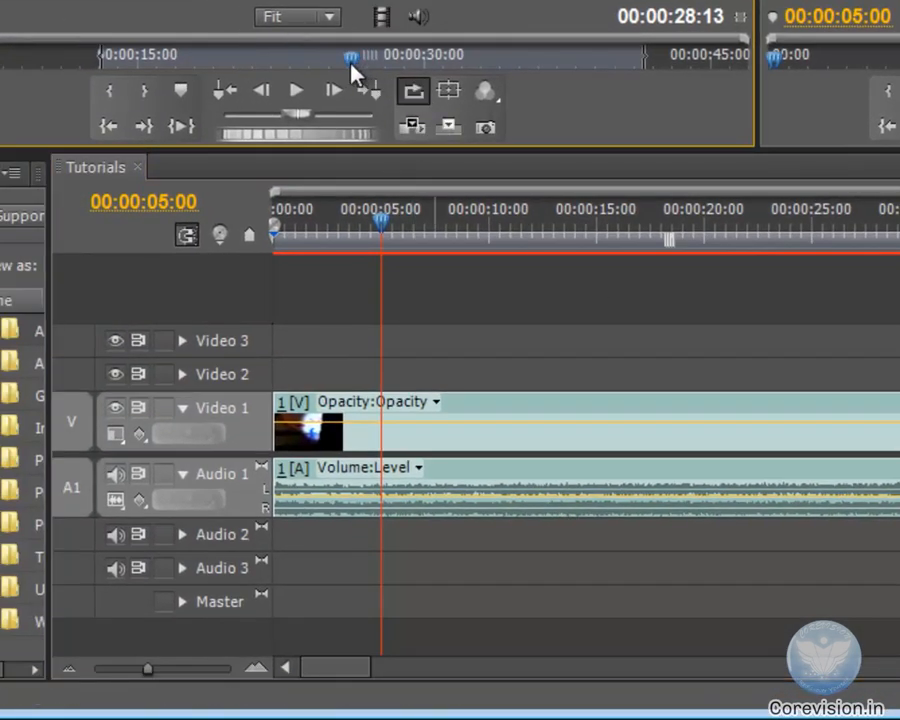
pyautogui.click(451, 127)
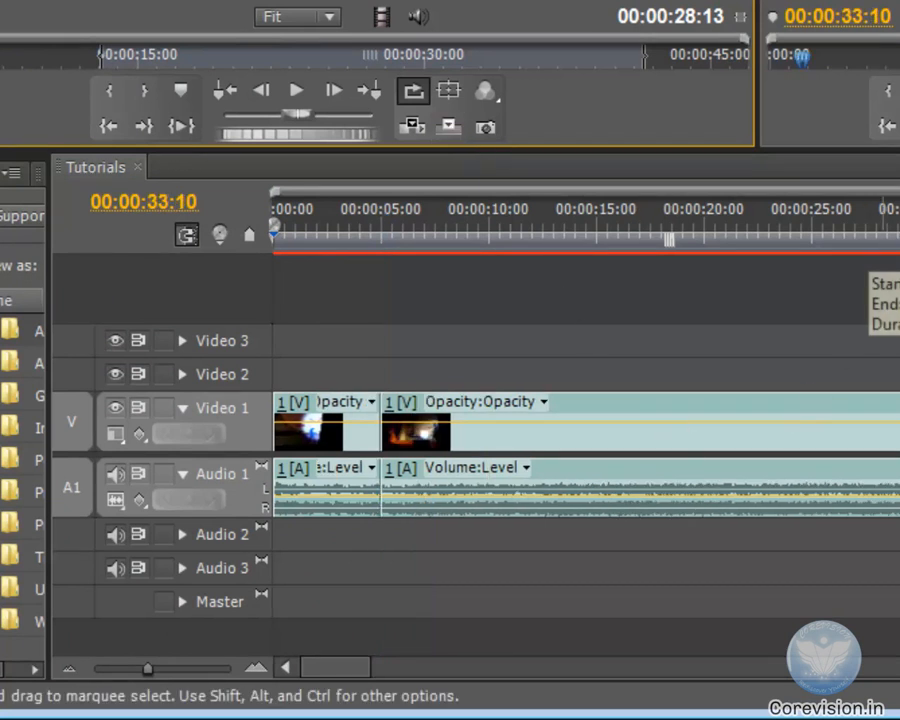
pyautogui.moveTo(714, 230); pyautogui.dragTo(872, 316)
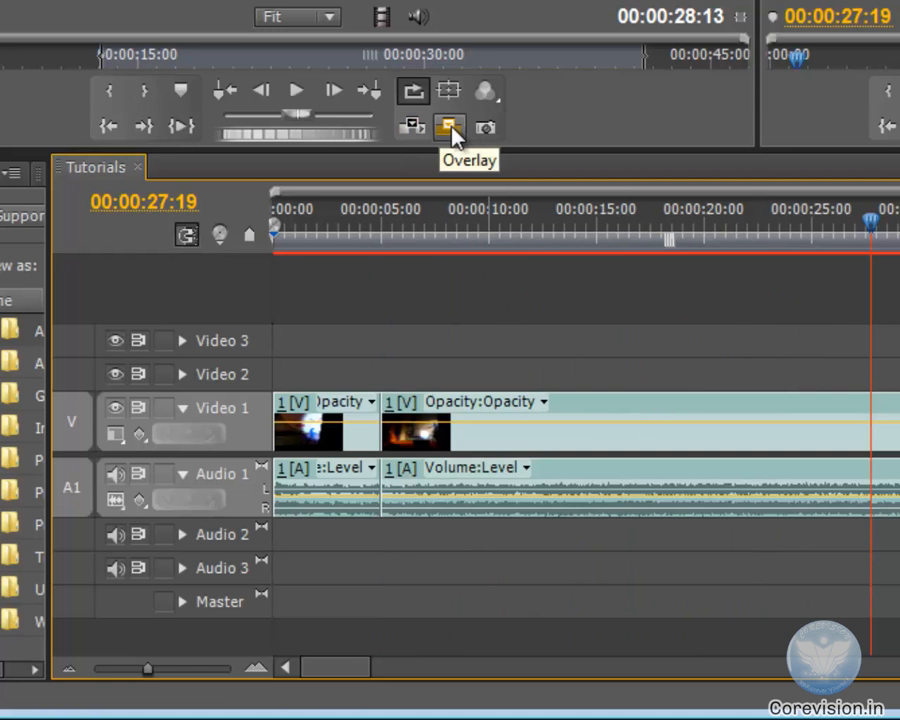
pyautogui.moveTo(872, 225); pyautogui.dragTo(189, 240)
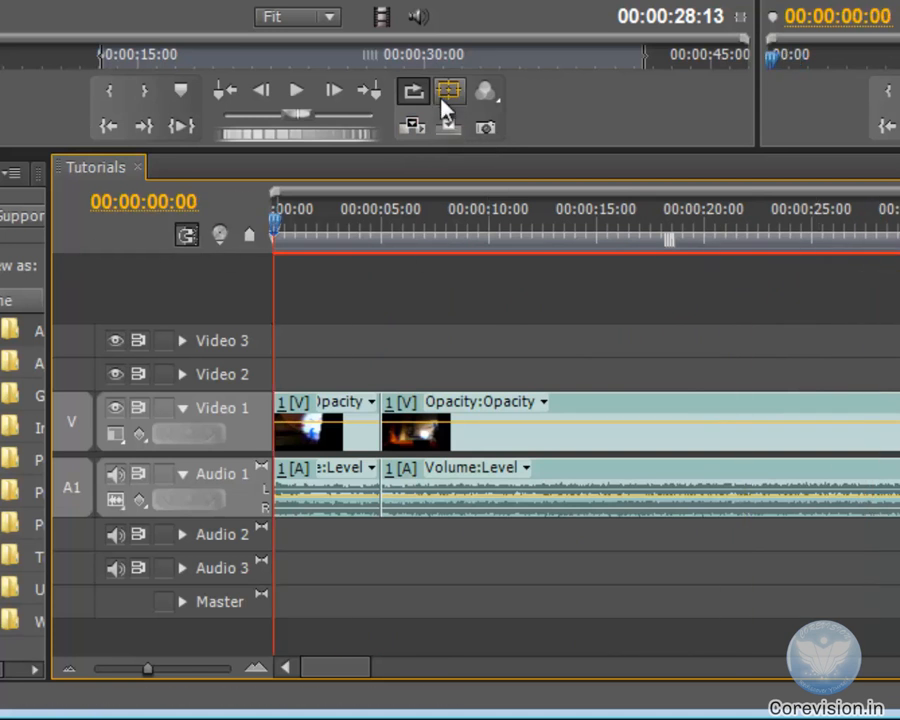